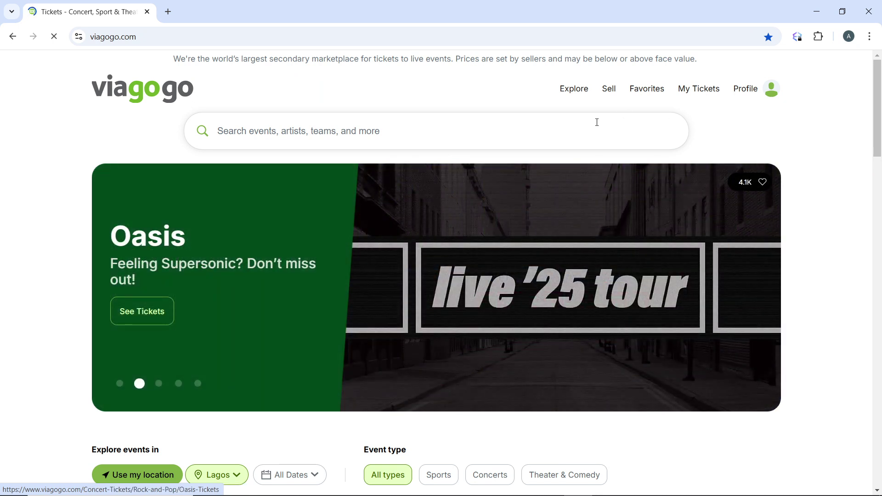
Open My Hub from the profile options and look through its orders, listings, sales, payments and contact info sections.
mouse_move(771, 95)
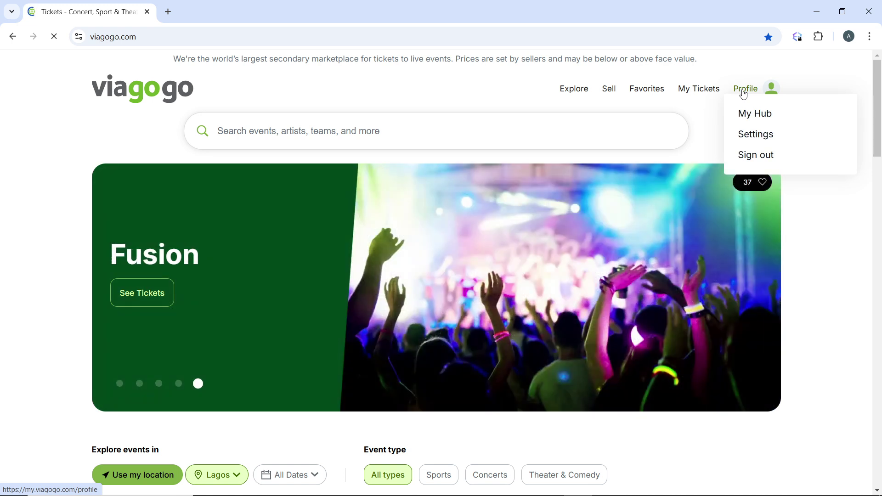
left_click(754, 119)
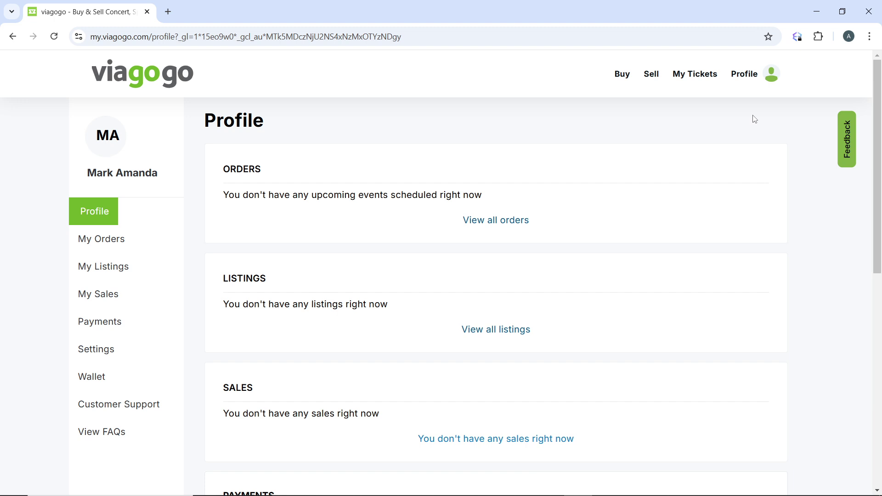
scroll(711, 301, "down", 8)
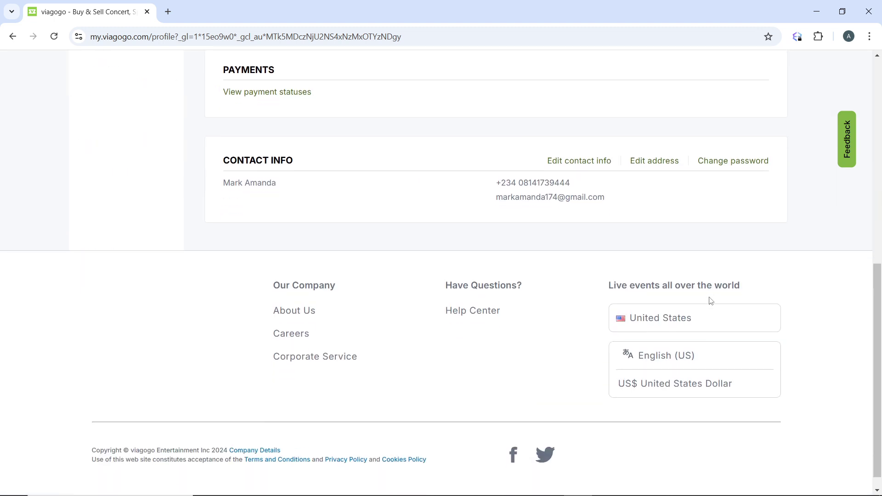
scroll(710, 301, "up", 8)
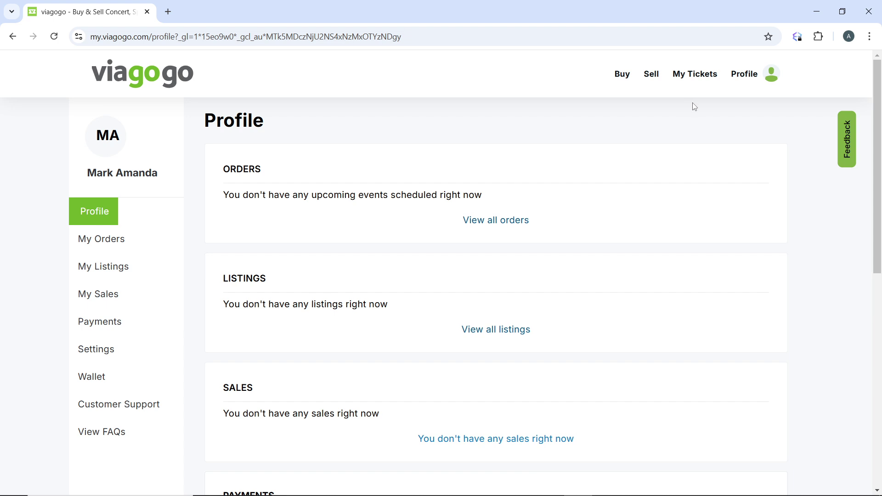
Go to the Sell Tickets page, search for "co" and open Coldplay's events.
mouse_move(705, 84)
mouse_move(652, 78)
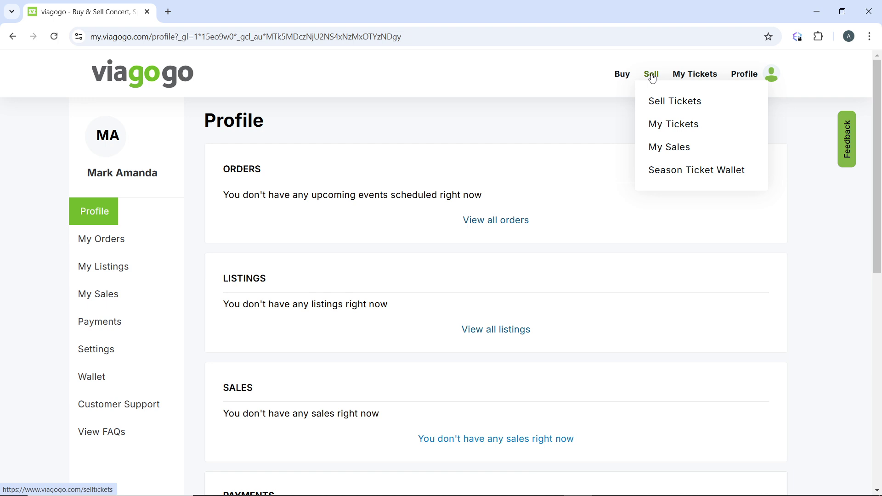
left_click(663, 105)
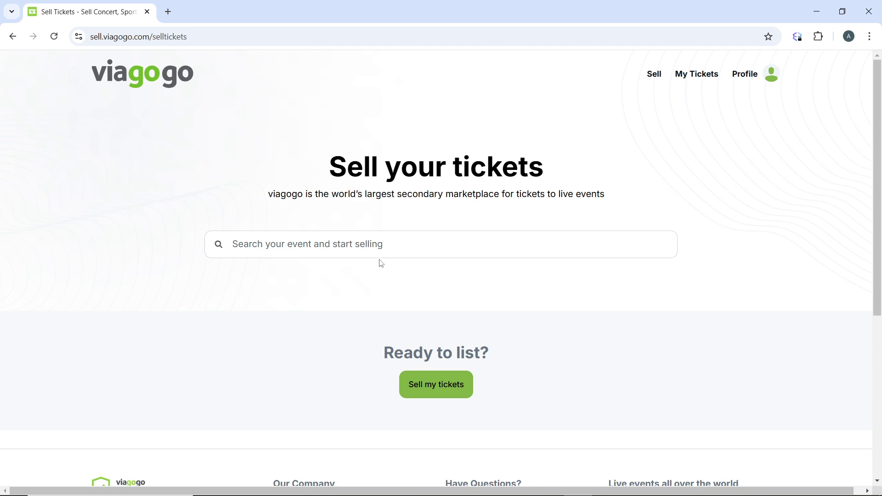
left_click(349, 248)
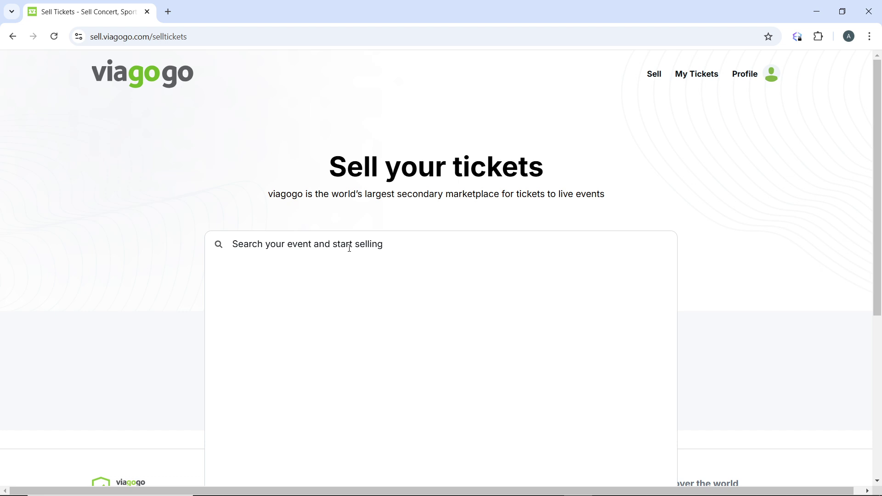
type("c")
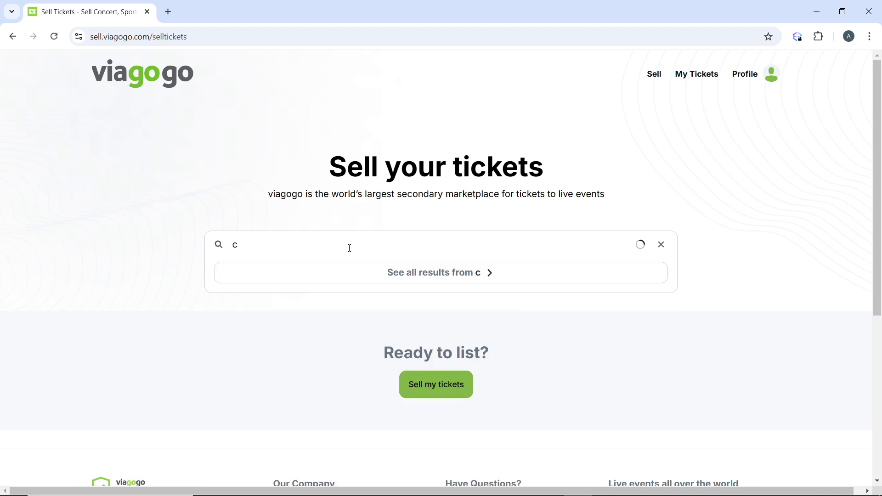
type("o")
left_click(284, 301)
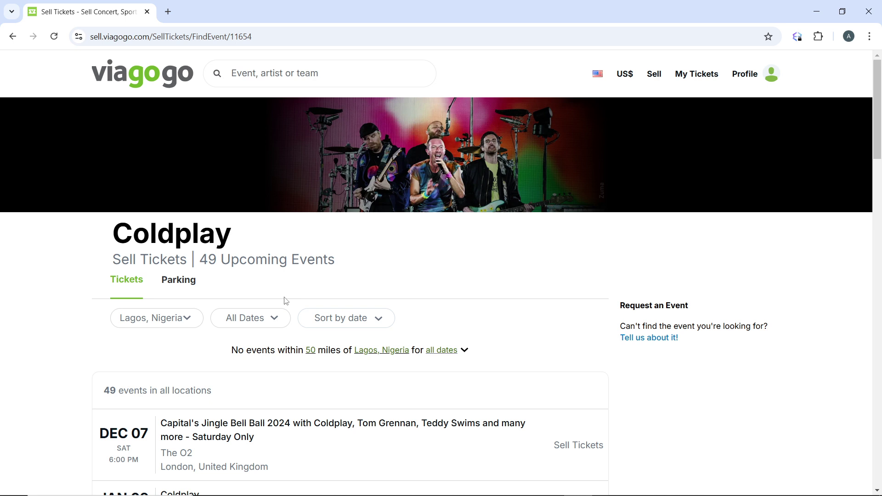
Start a listing for Coldplay's January 09 event at Zayed Sports City and set the number of tickets to 4.
scroll(286, 301, "down", 4)
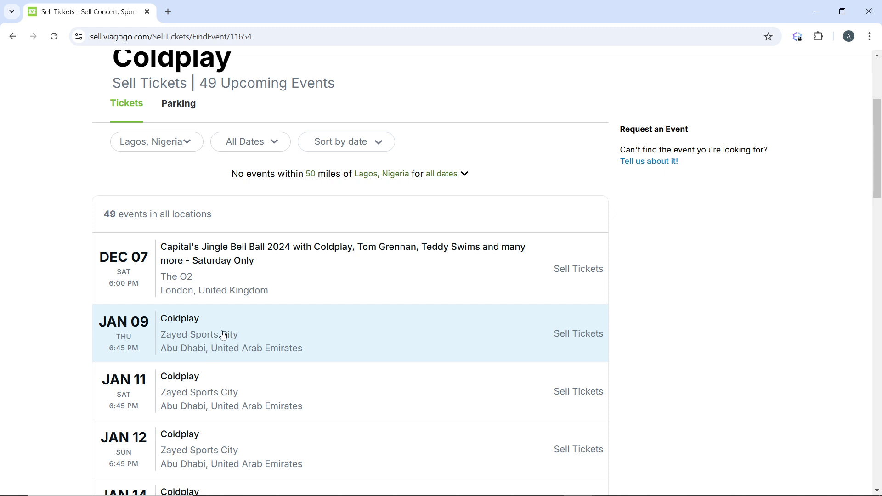
left_click(224, 335)
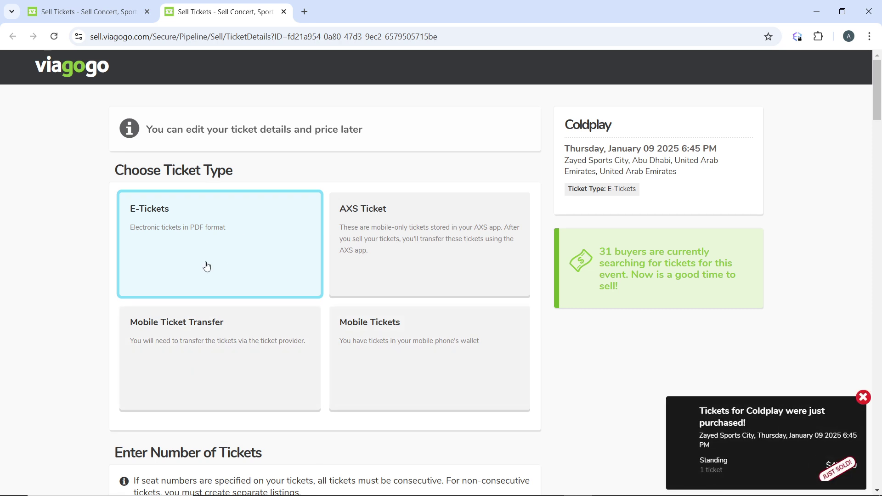
scroll(278, 453, "down", 3)
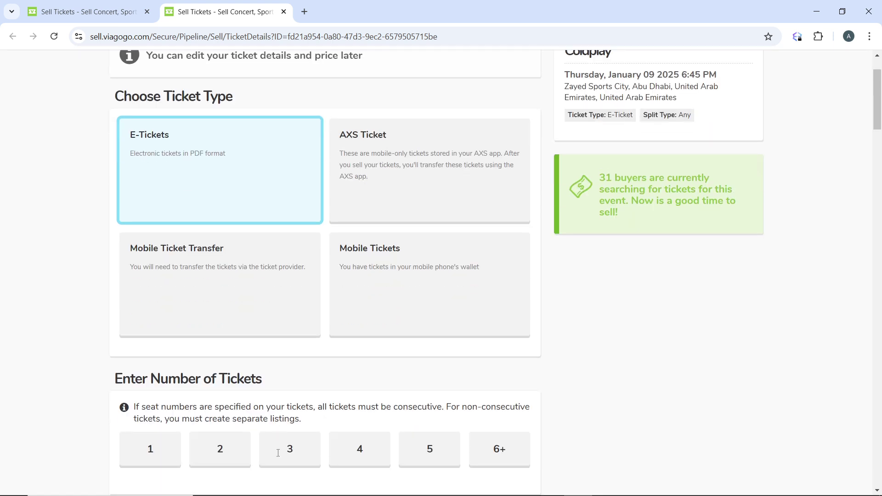
scroll(279, 456, "down", 3)
left_click(365, 247)
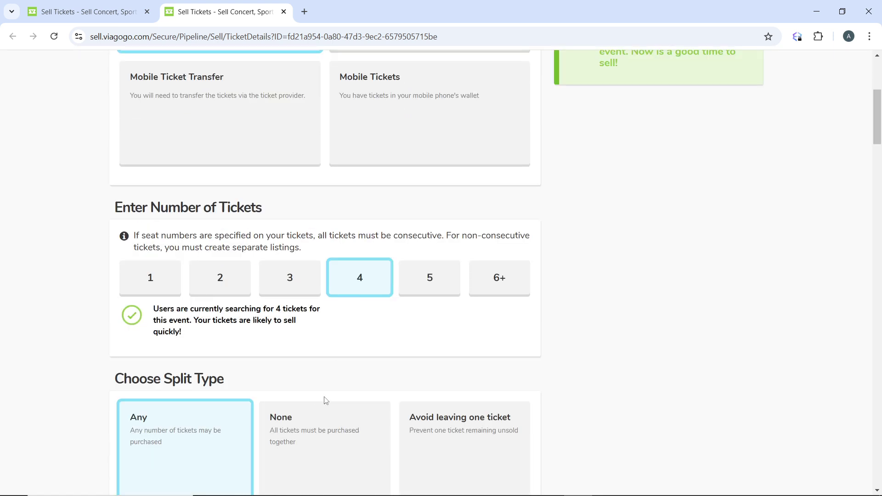
Review the listing form's split type, seating details, face value and About You sections.
scroll(325, 400, "down", 3)
scroll(324, 400, "down", 2)
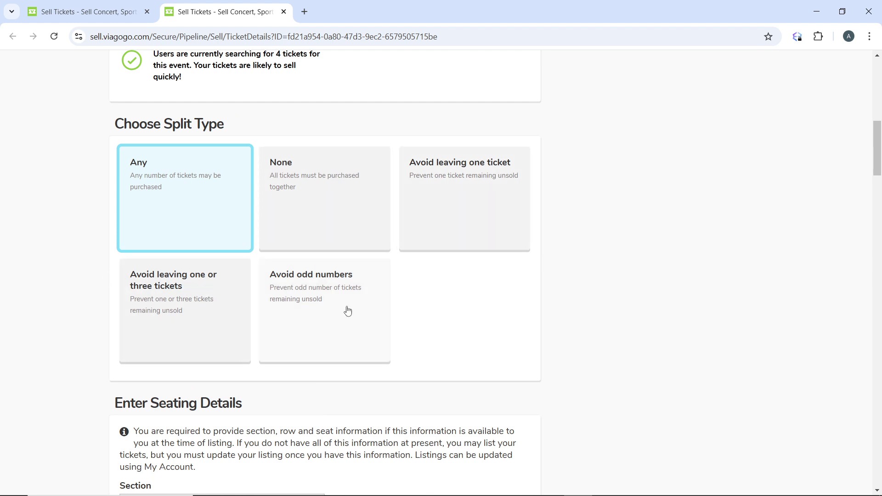
scroll(348, 312, "down", 6)
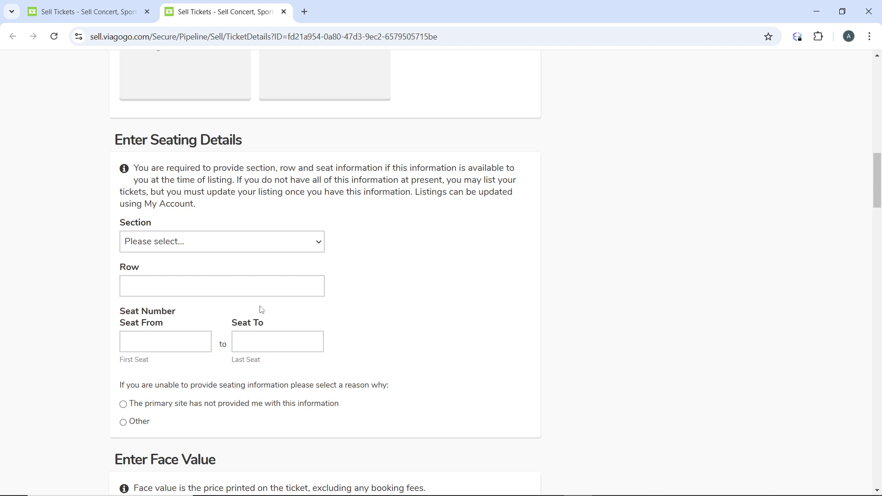
scroll(440, 258, "down", 4)
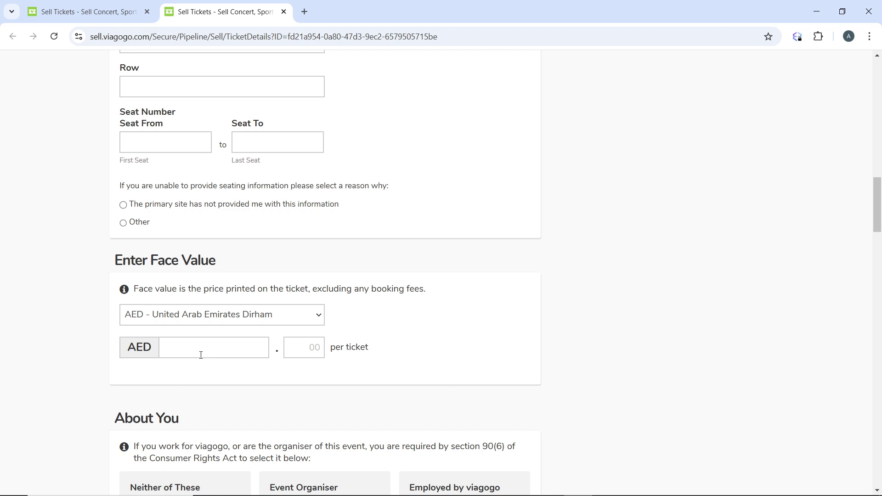
scroll(201, 355, "up", 3)
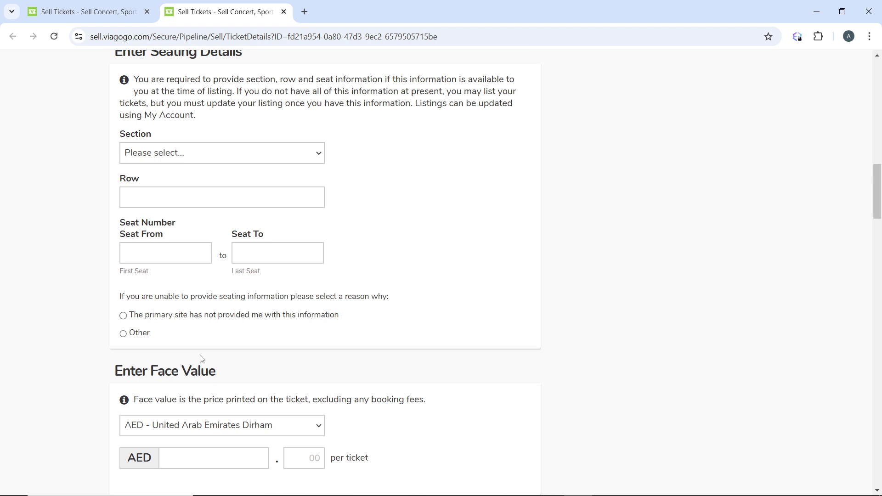
scroll(202, 357, "up", 2)
scroll(201, 356, "down", 3)
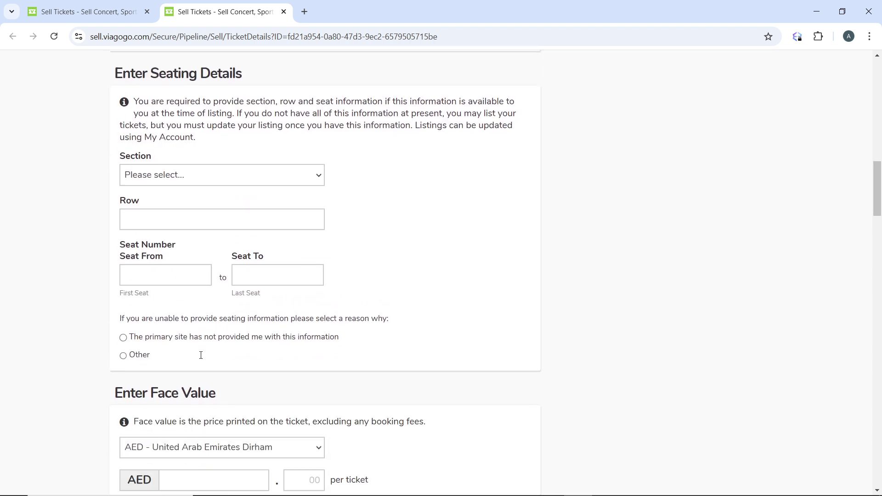
scroll(200, 348, "down", 8)
scroll(298, 271, "up", 2)
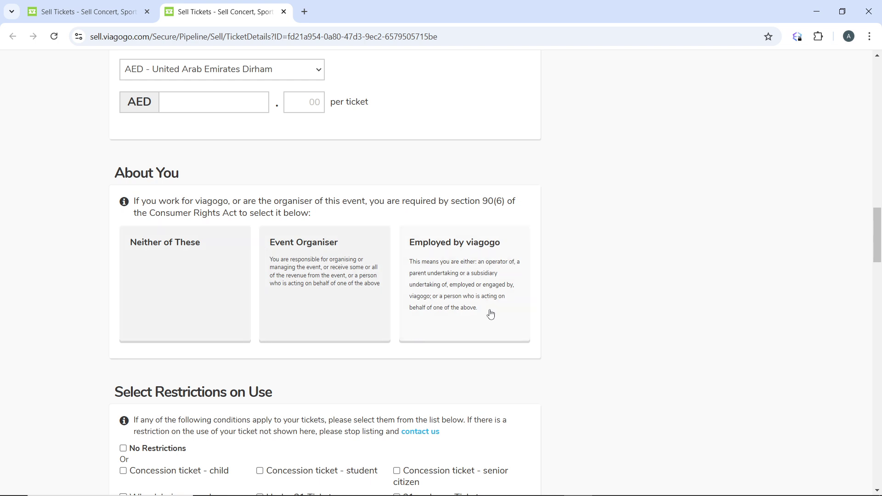
Review the restrictions on use, the required ticket details and the section on selling to people in the United Kingdom or Europe.
scroll(450, 310, "down", 5)
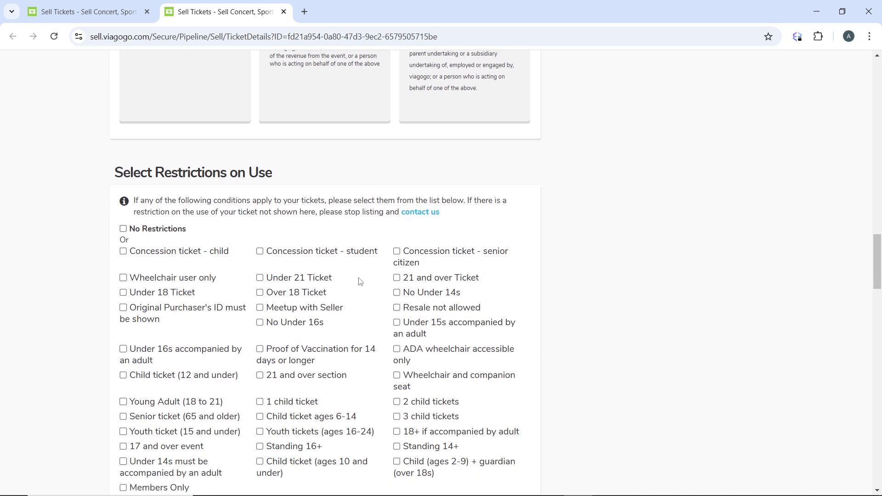
scroll(360, 281, "down", 5)
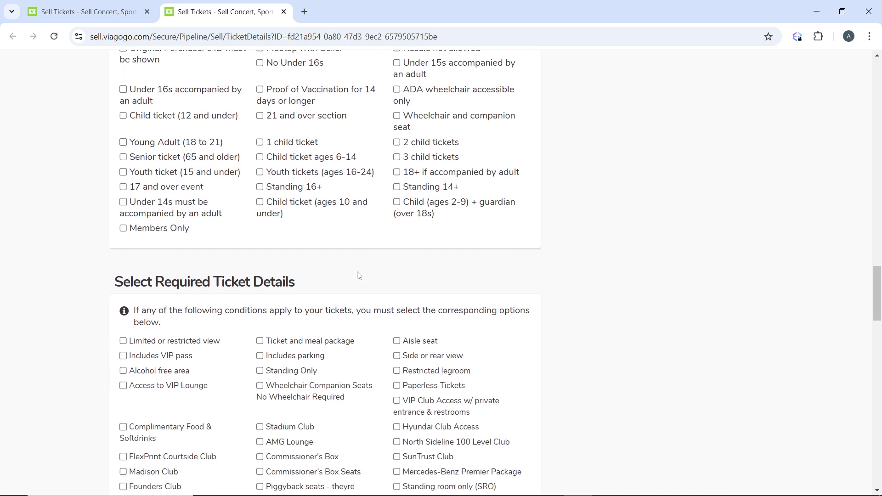
scroll(359, 276, "down", 2)
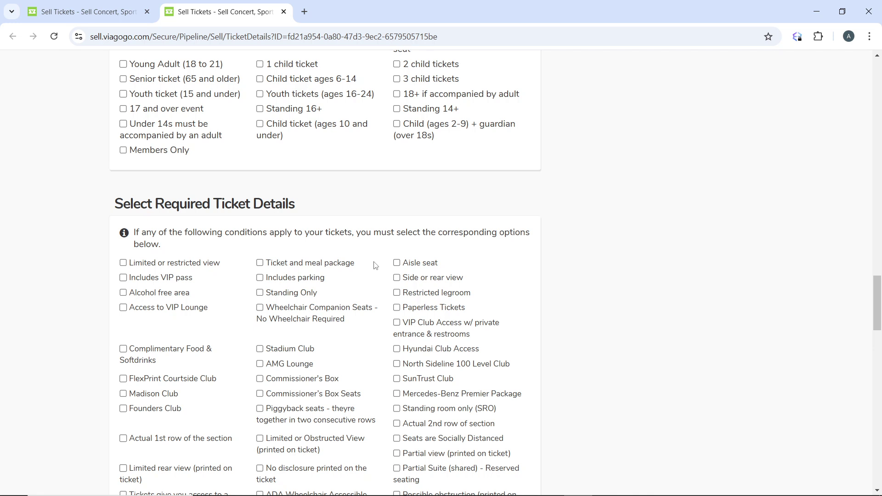
scroll(374, 265, "down", 3)
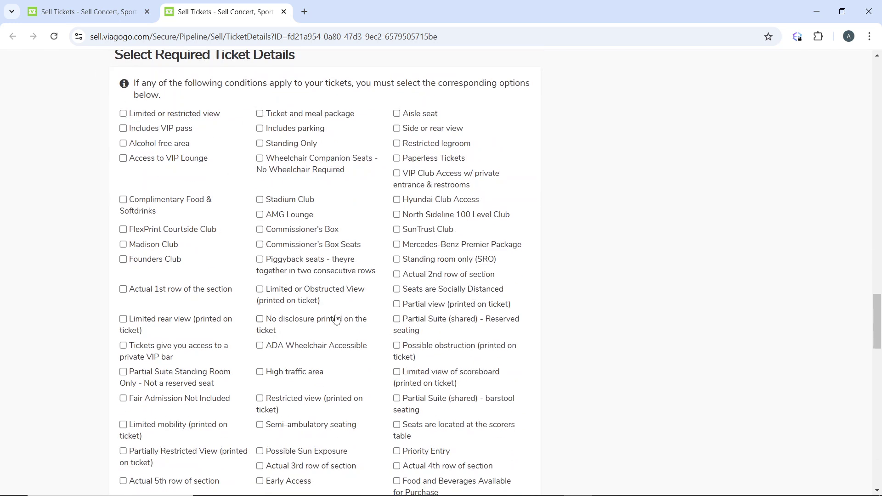
scroll(335, 321, "down", 4)
scroll(372, 268, "down", 14)
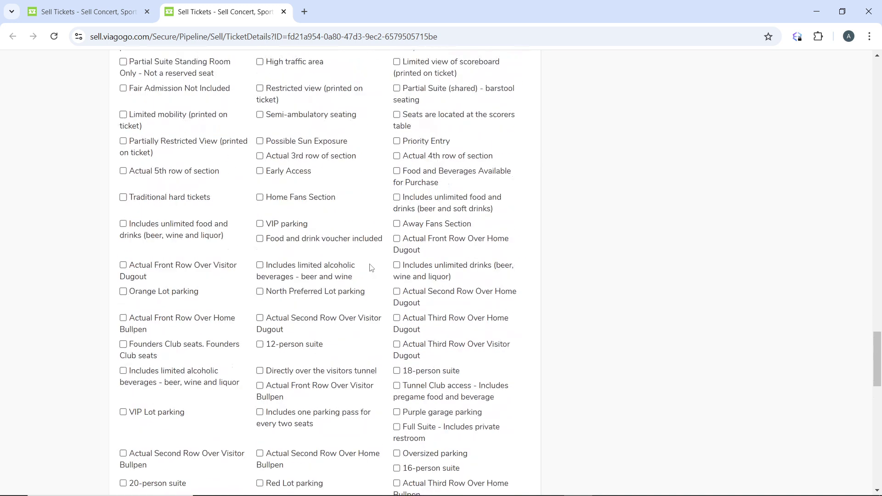
scroll(372, 268, "up", 3)
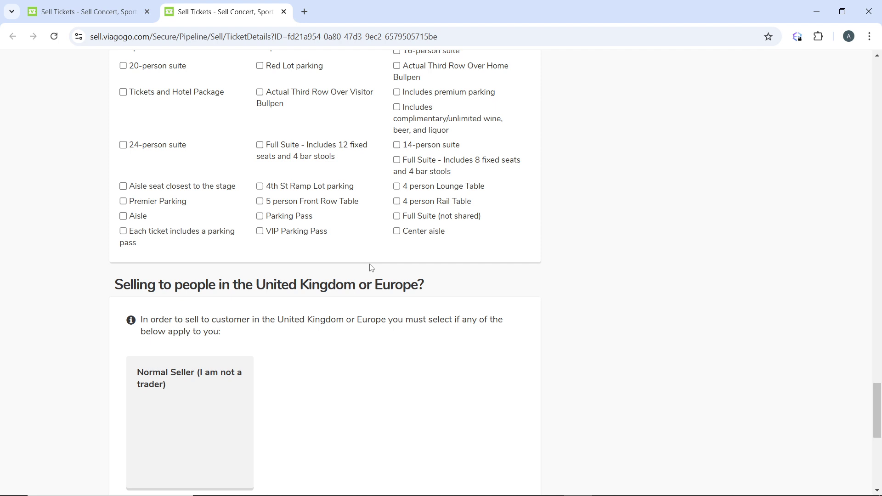
scroll(371, 267, "up", 3)
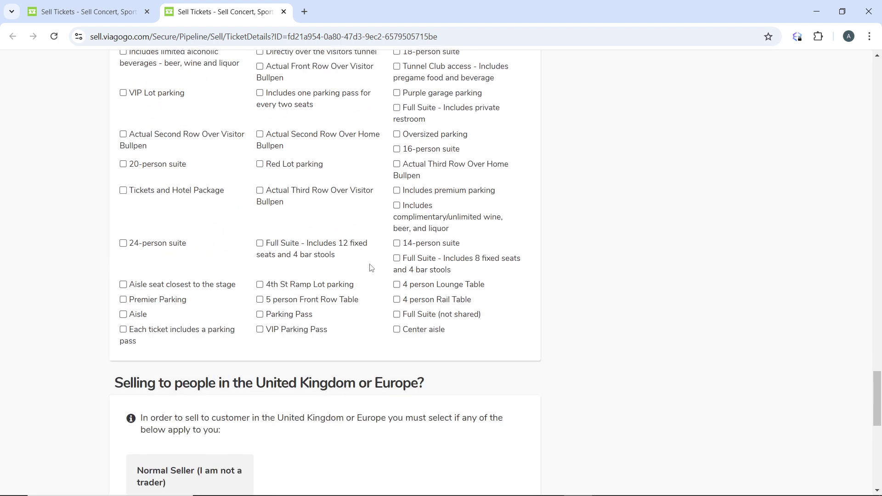
scroll(370, 264, "down", 8)
scroll(370, 262, "up", 3)
scroll(372, 262, "up", 20)
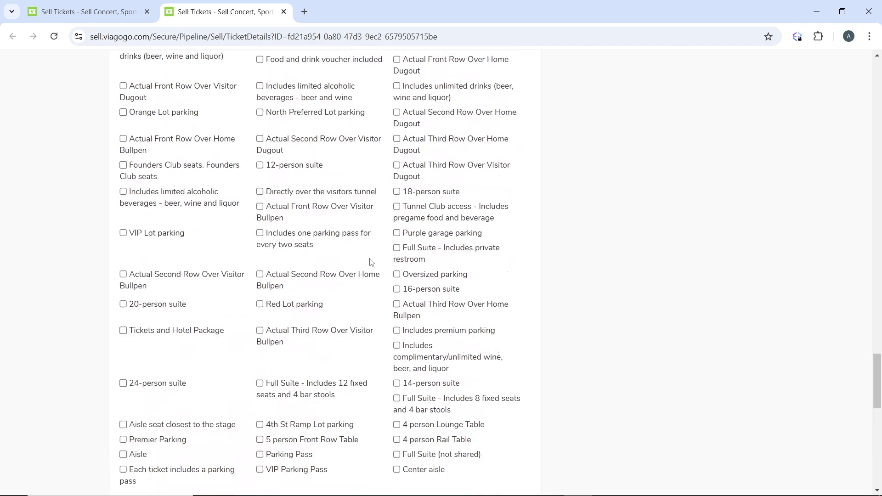
scroll(371, 263, "up", 4)
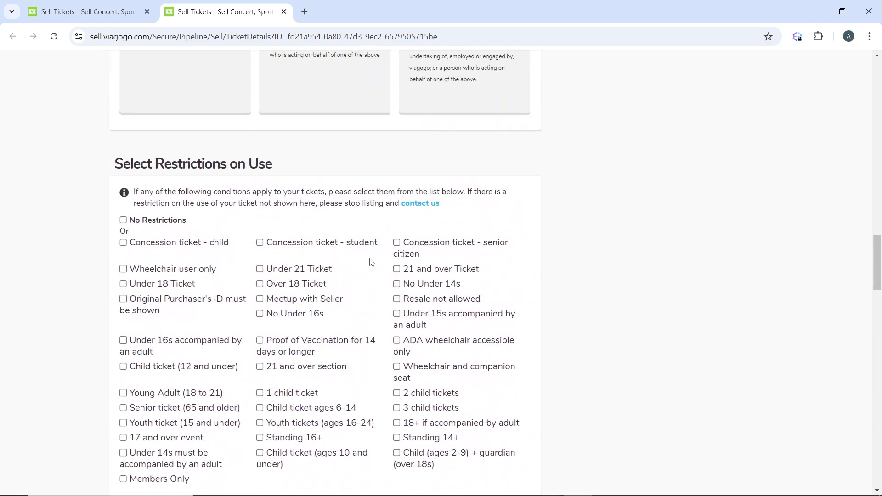
scroll(371, 259, "down", 10)
scroll(371, 257, "down", 20)
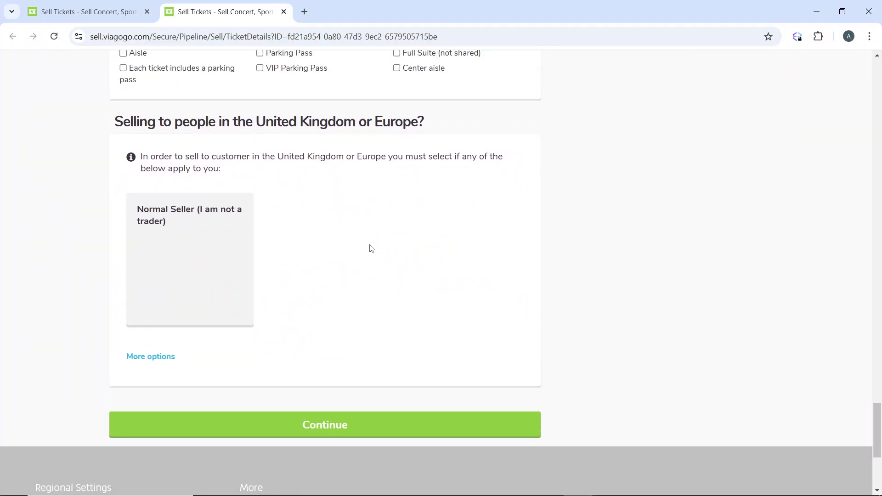
scroll(369, 248, "up", 1)
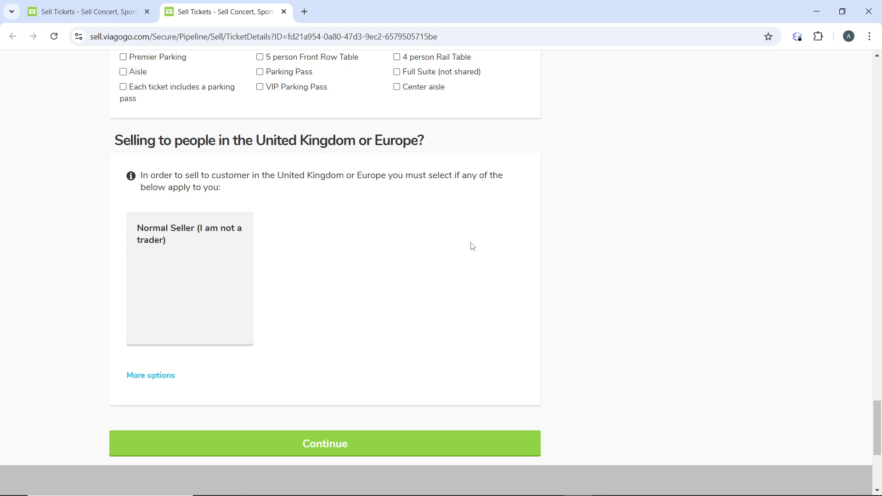
key("super+d")
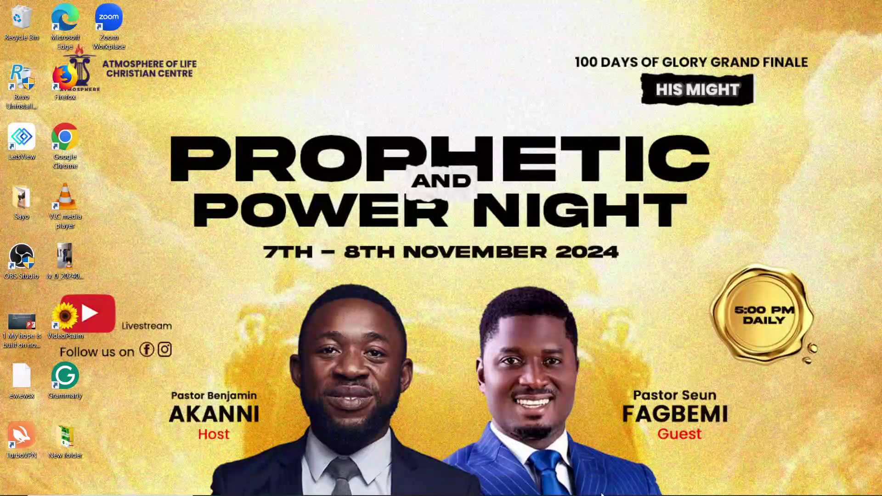
left_click(578, 485)
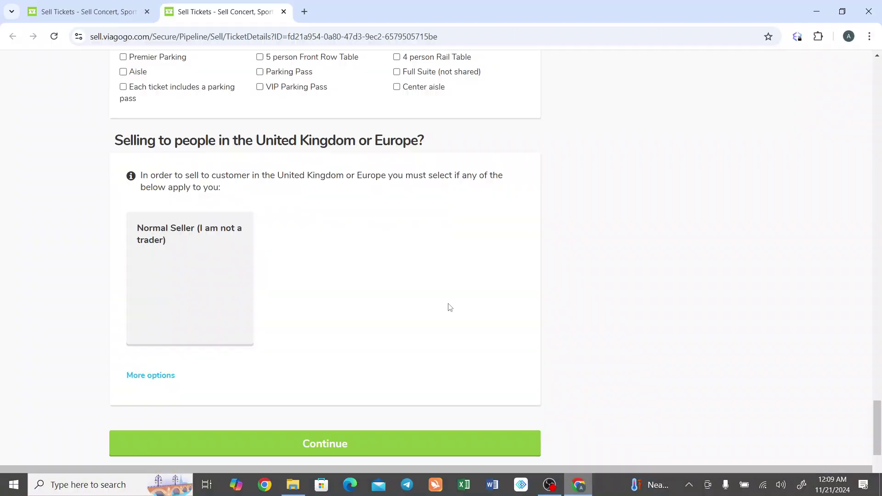
scroll(454, 252, "up", 5)
key("super+d")
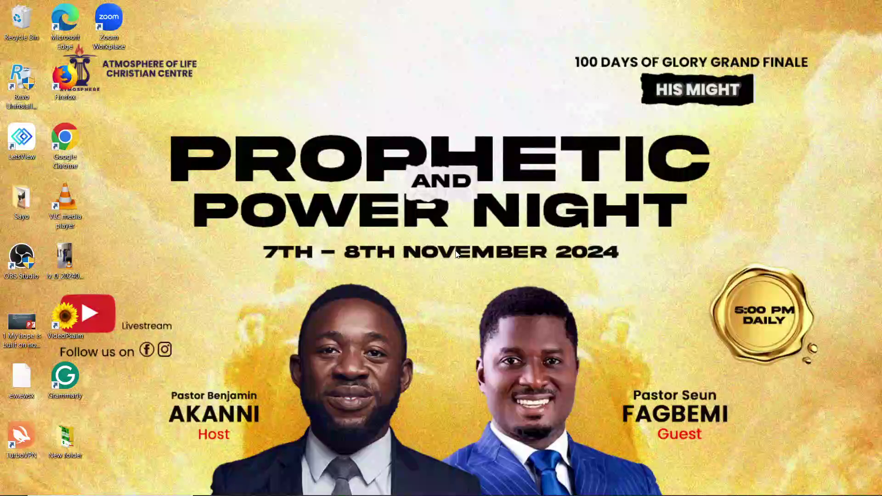
mouse_move(581, 489)
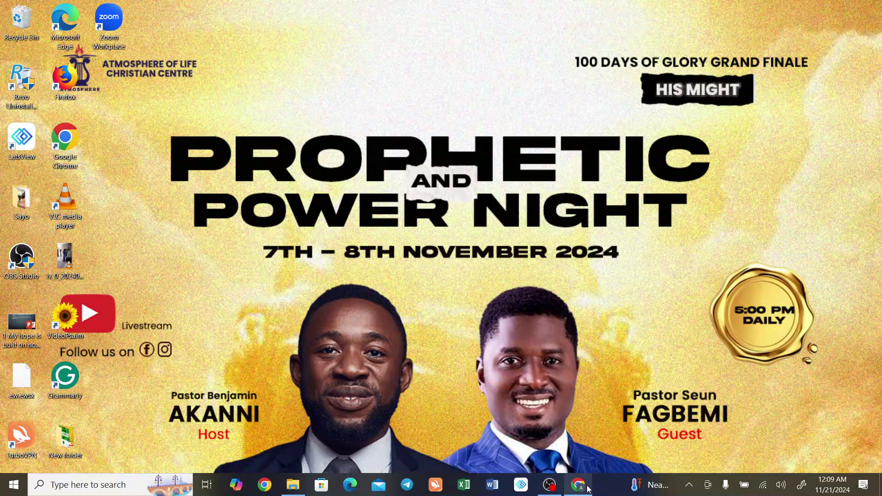
left_click(581, 488)
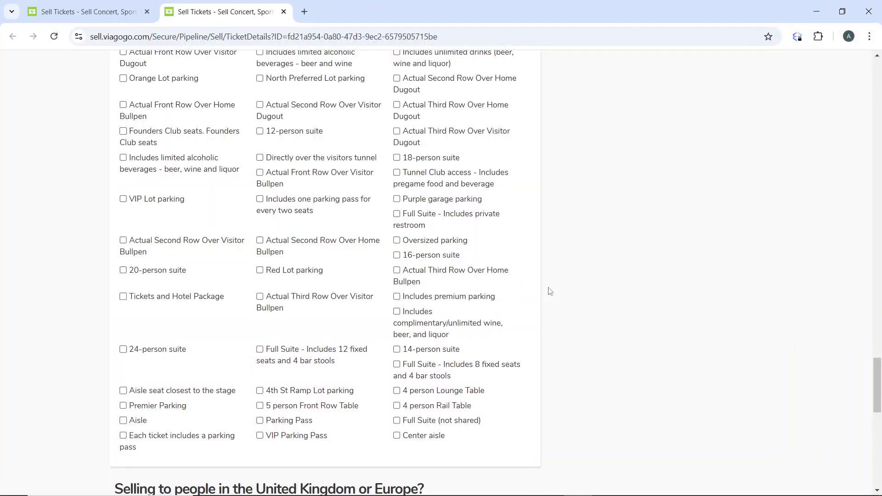